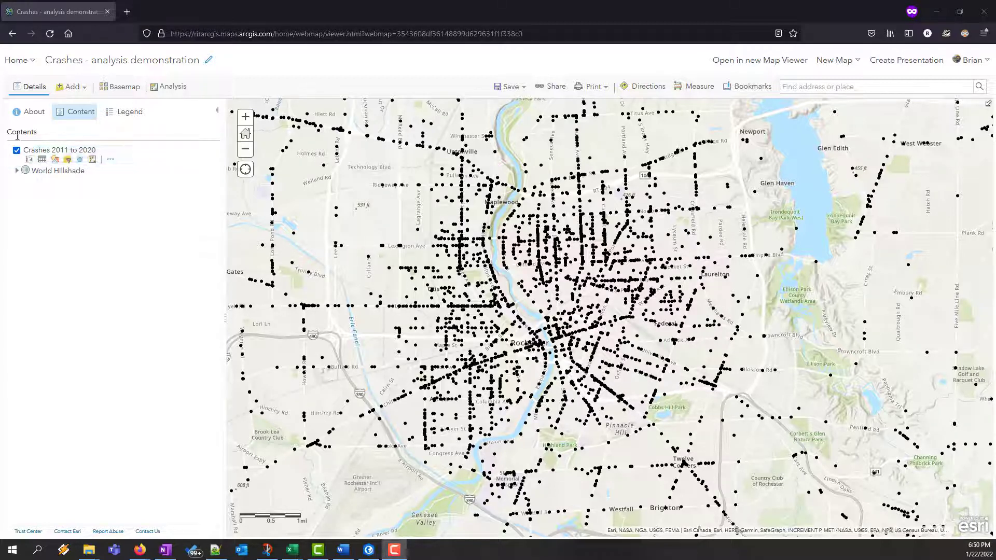
Step: Examine the attribute table of the Crashes 2011 to 2020 layer, and close it
left_click(42, 159)
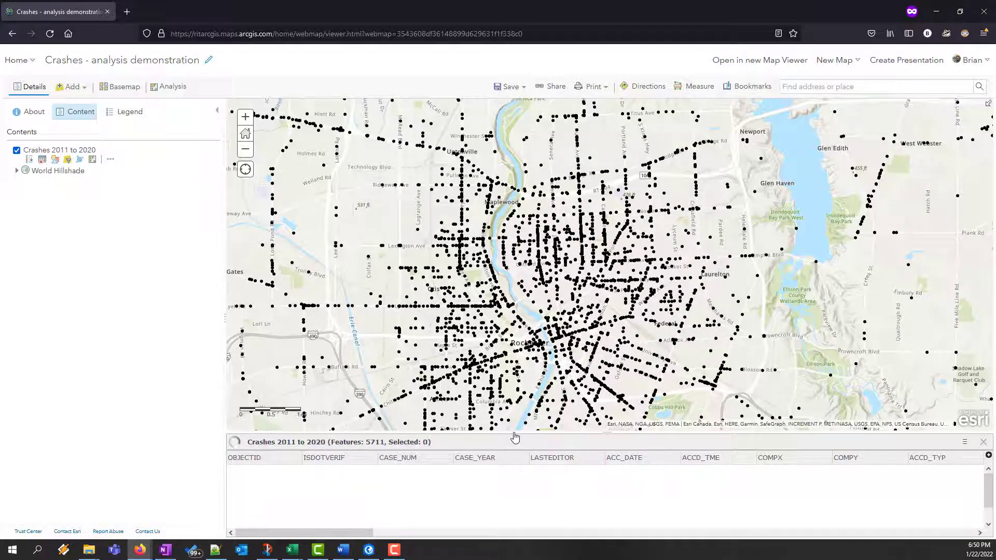
left_click_drag(515, 438, 517, 417)
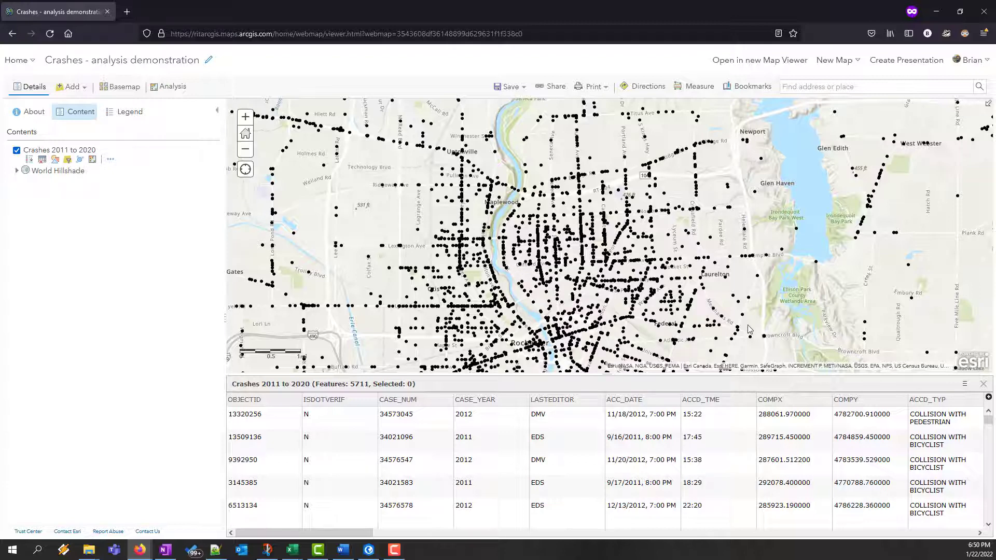
left_click(983, 384)
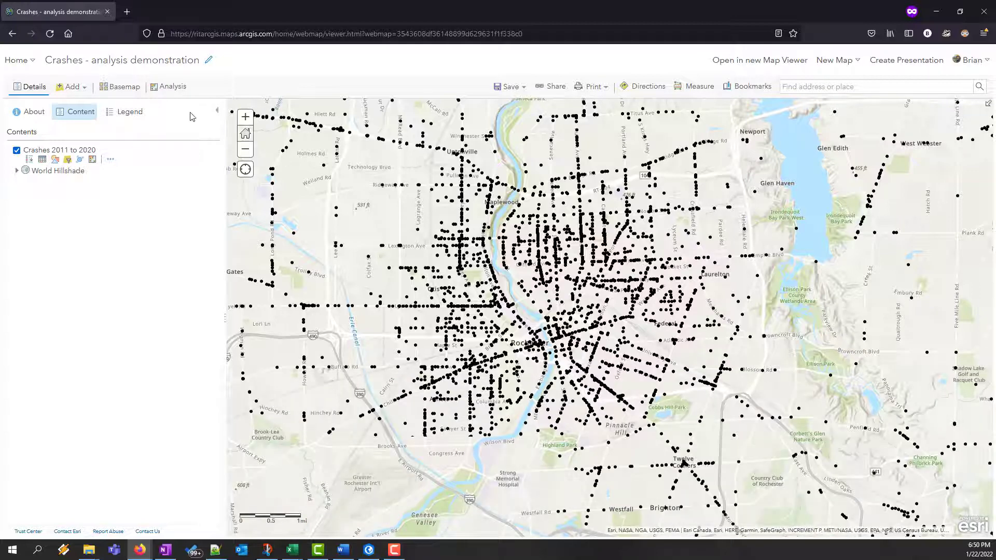
Step: Browse the analysis tools offered under Summarize Data, Find Locations and Data Enrichment
left_click(169, 92)
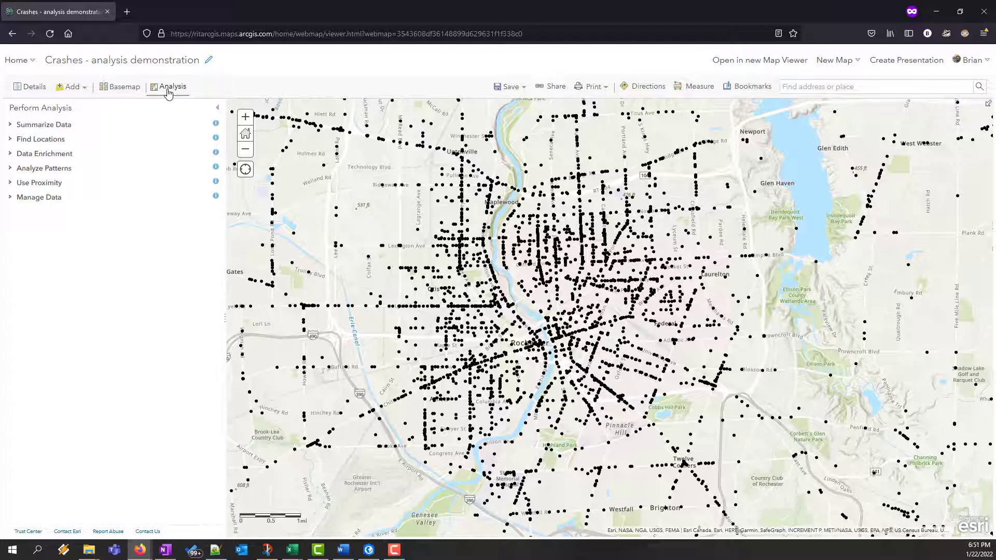
left_click(101, 127)
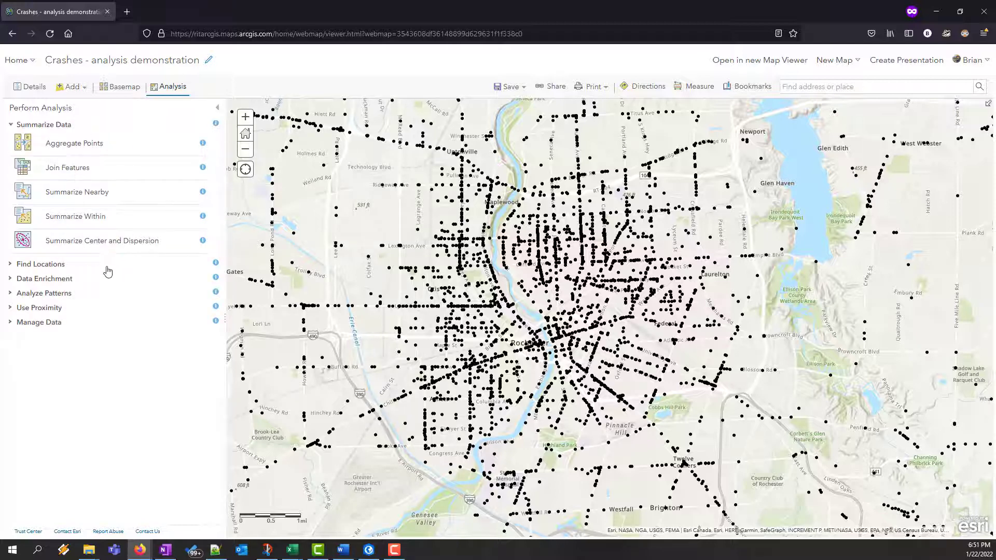
left_click(89, 266)
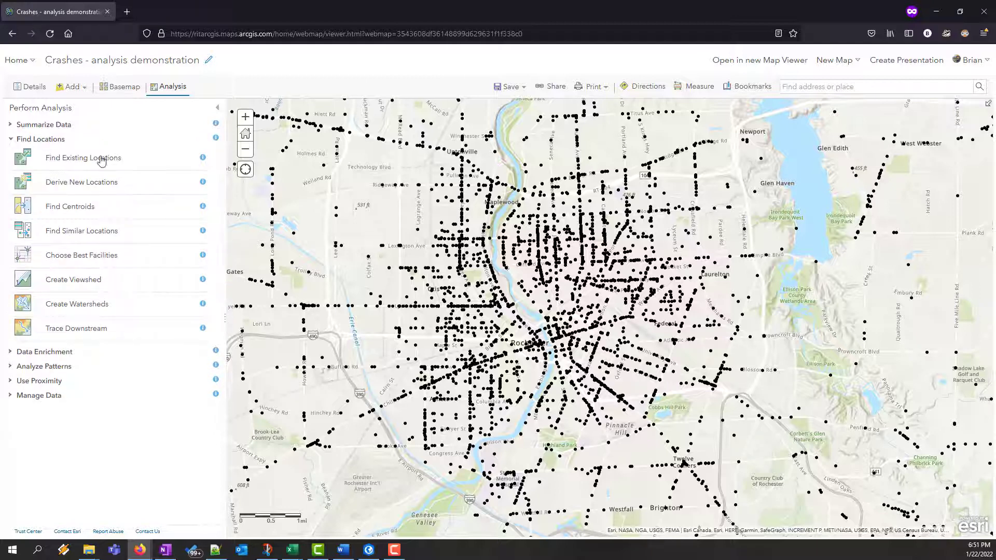
left_click(106, 354)
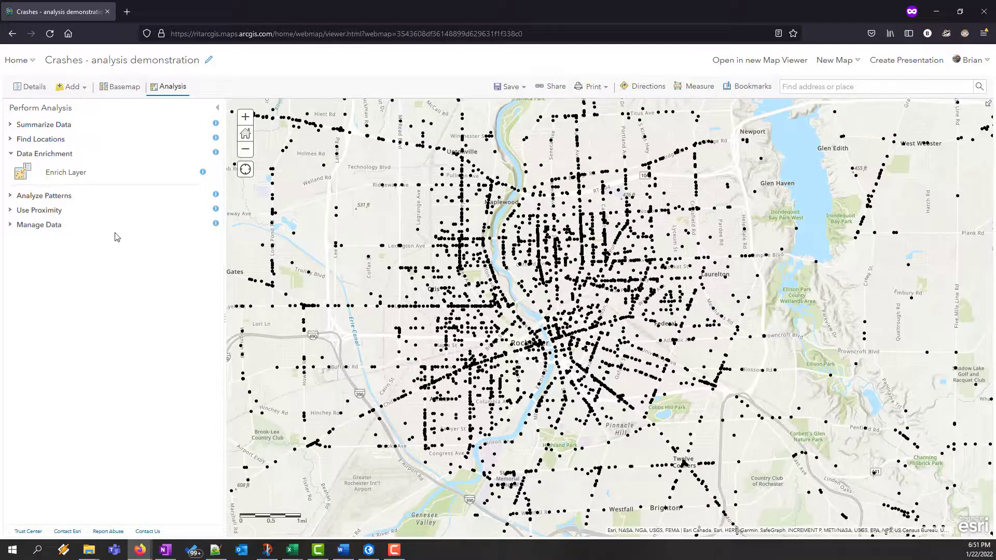
Step: Set up Summarize Center and Dispersion for Crashes 2011 to 2020 with central feature, mean center, median center and a 1SD ellipse
left_click(92, 128)
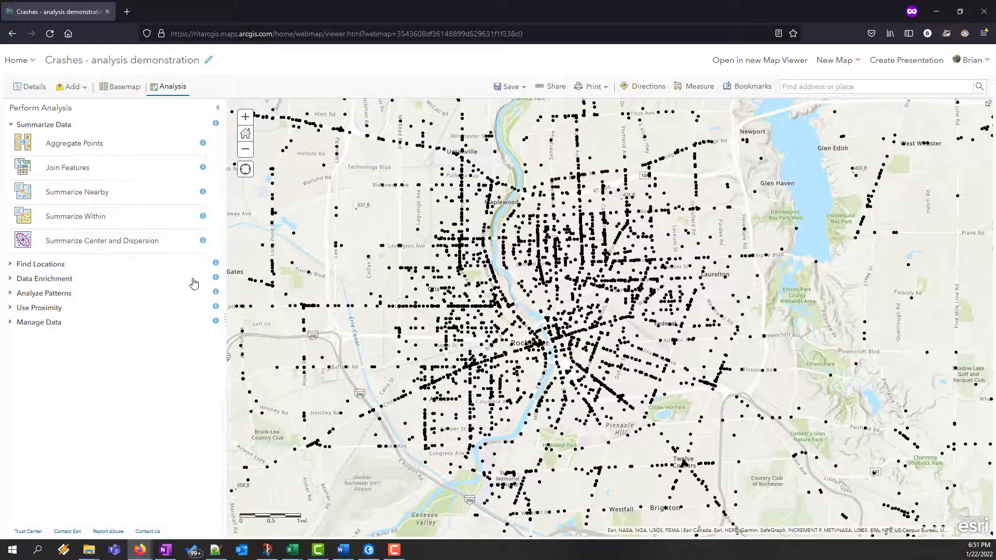
left_click(172, 244)
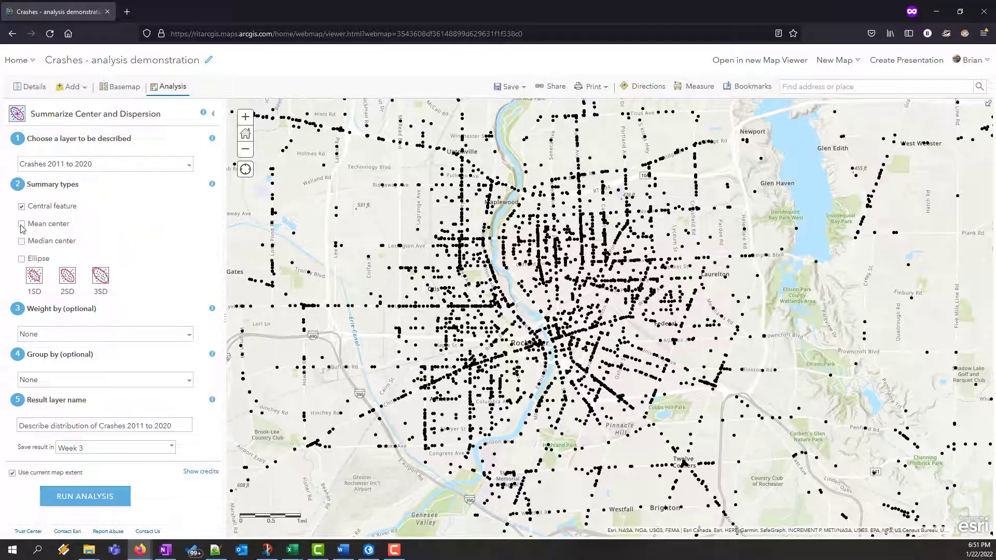
left_click(22, 241)
left_click(21, 260)
left_click(212, 310)
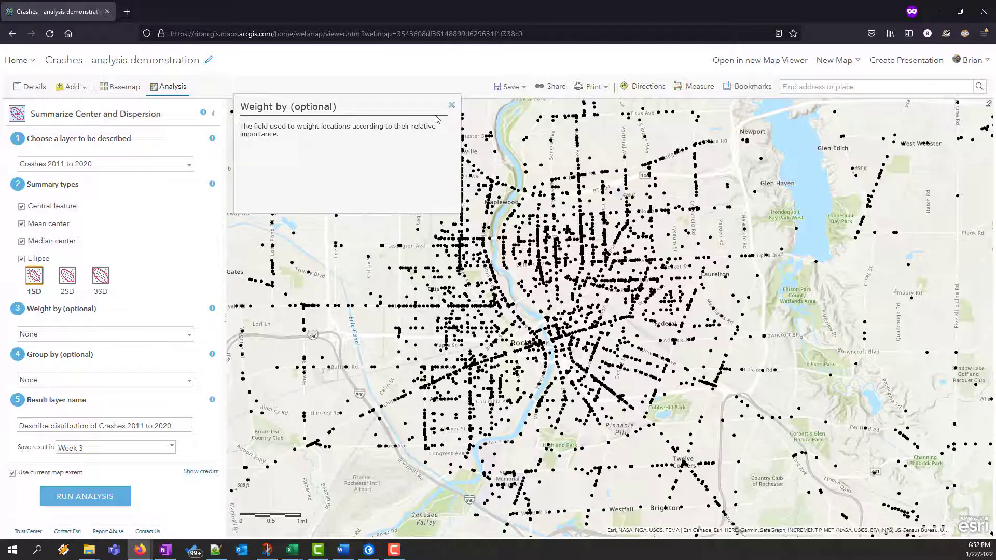
left_click(452, 105)
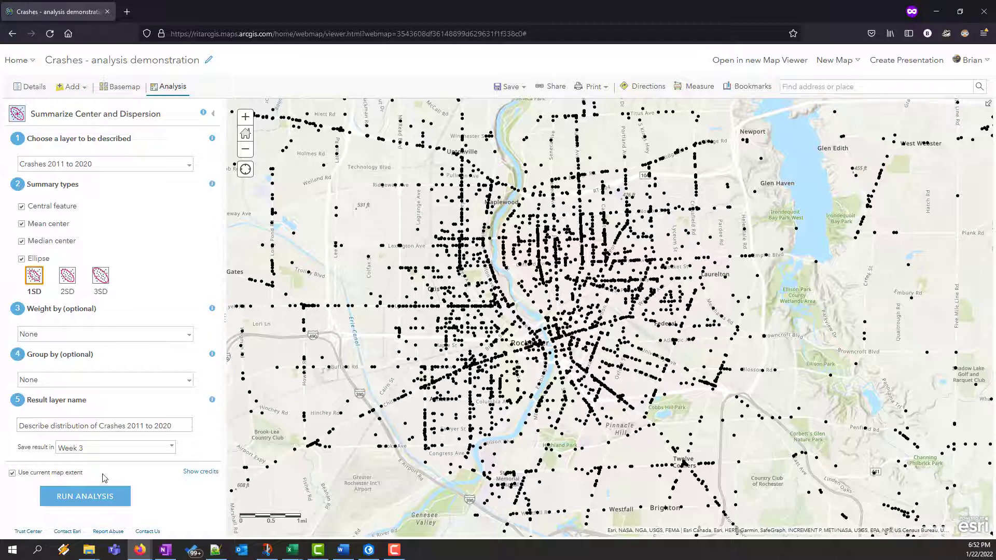
Step: Append "- Monroe" to the result layer name, stop limiting the analysis to the current map extent, and run it
left_click(12, 473)
type("- Monroe")
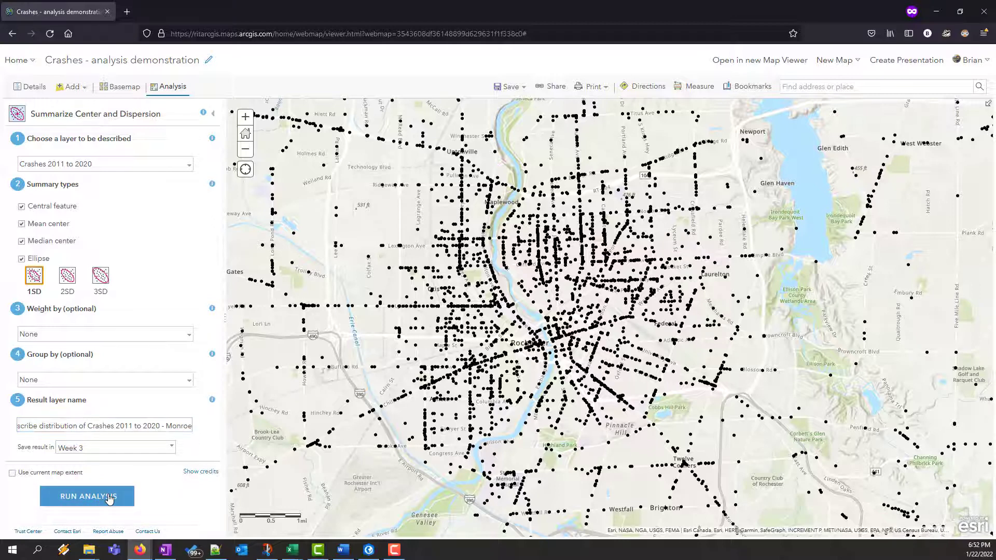
left_click(109, 498)
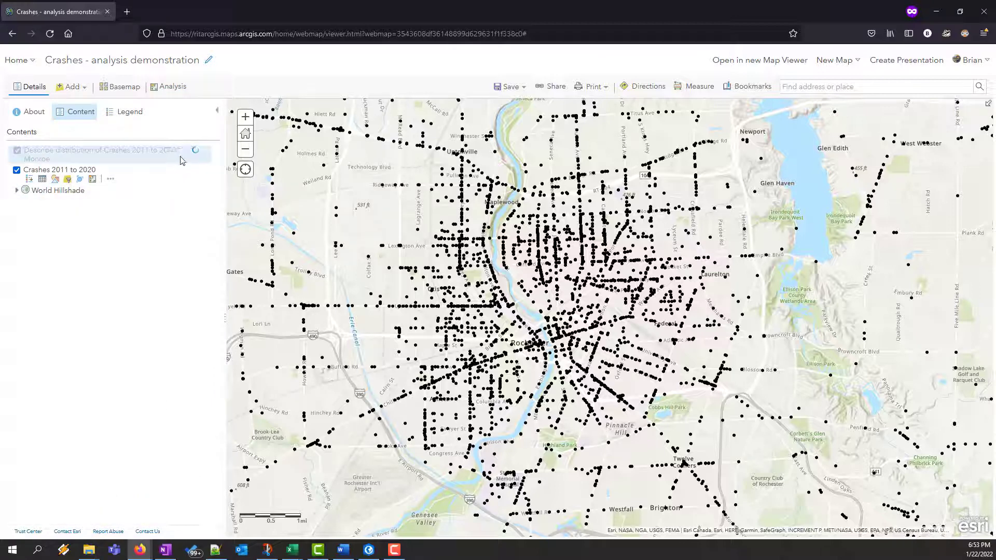
mouse_move(197, 163)
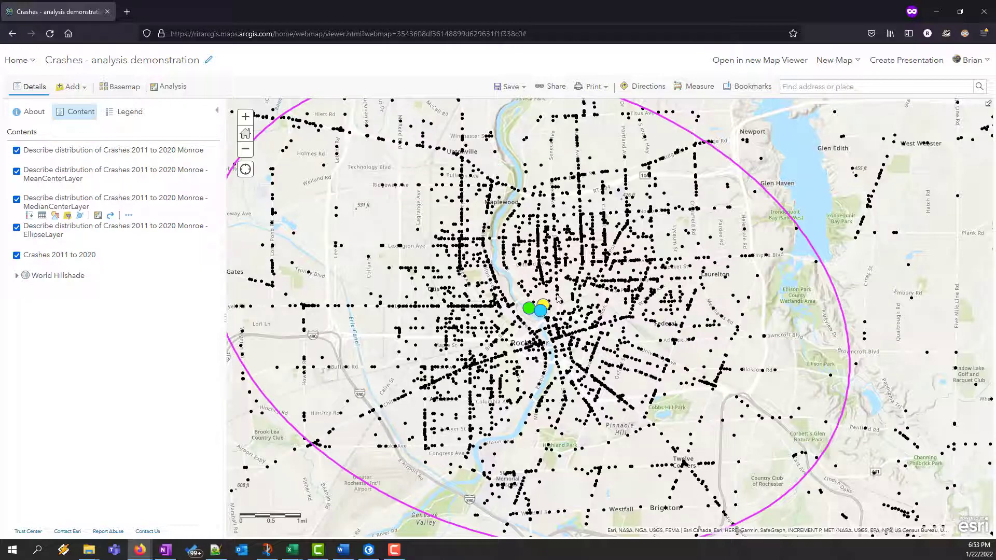
scroll(477, 275, "down", 1)
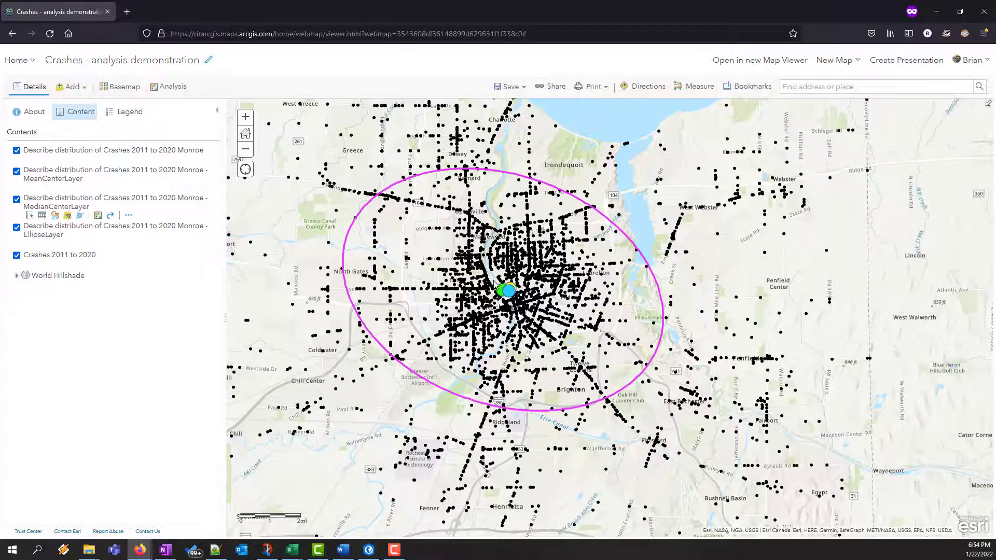
Step: Start a Calculate Density analysis using Crashes 2011 to 2020 as the input point layer
left_click(171, 86)
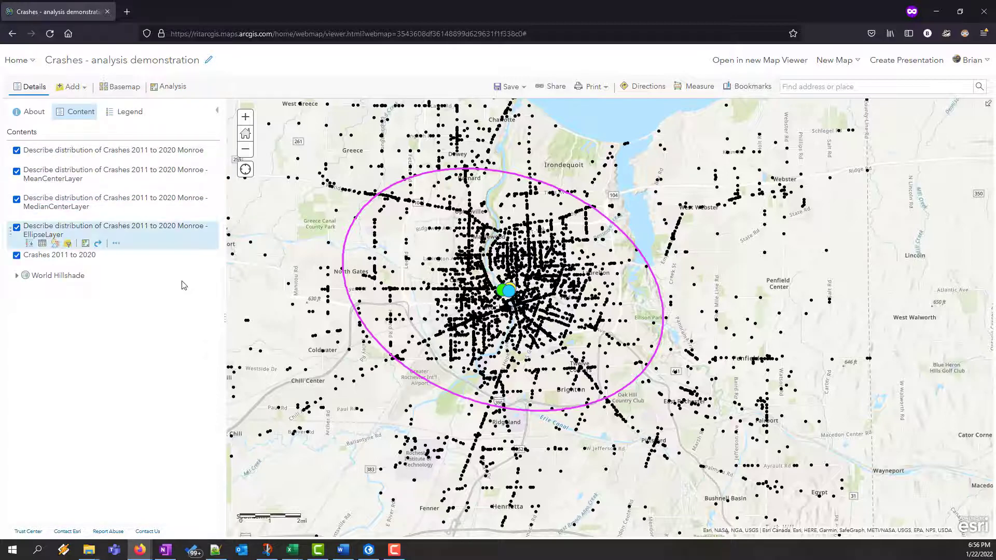
left_click(159, 89)
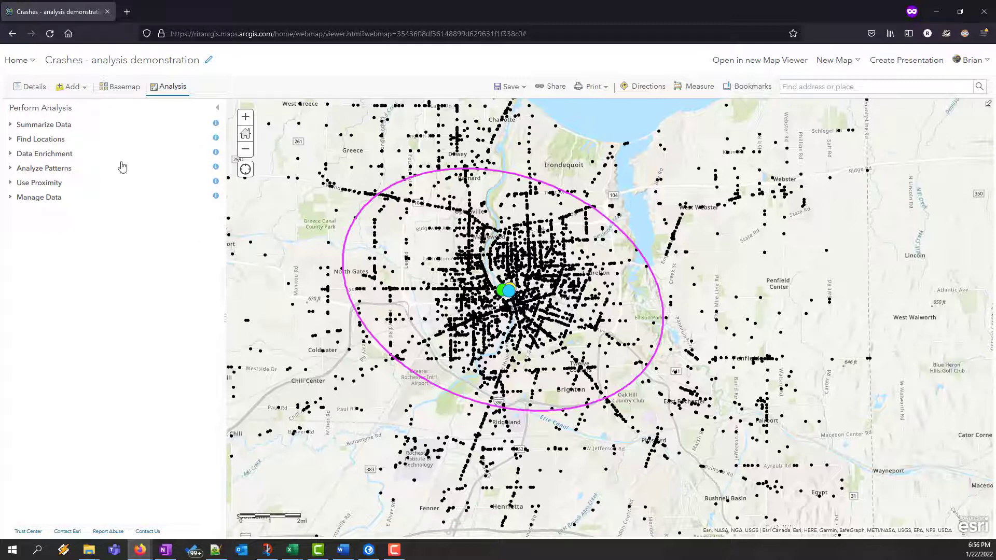
left_click(89, 173)
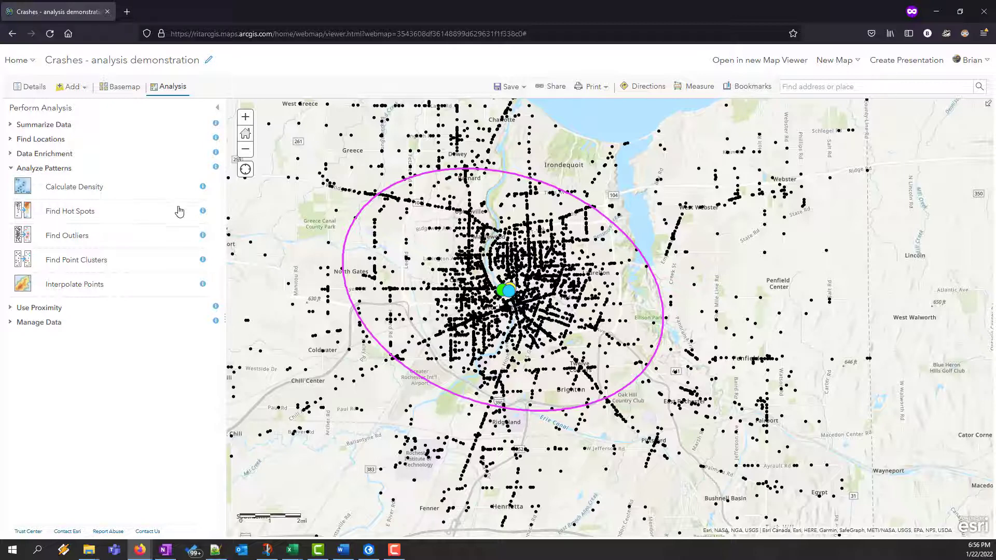
left_click(202, 211)
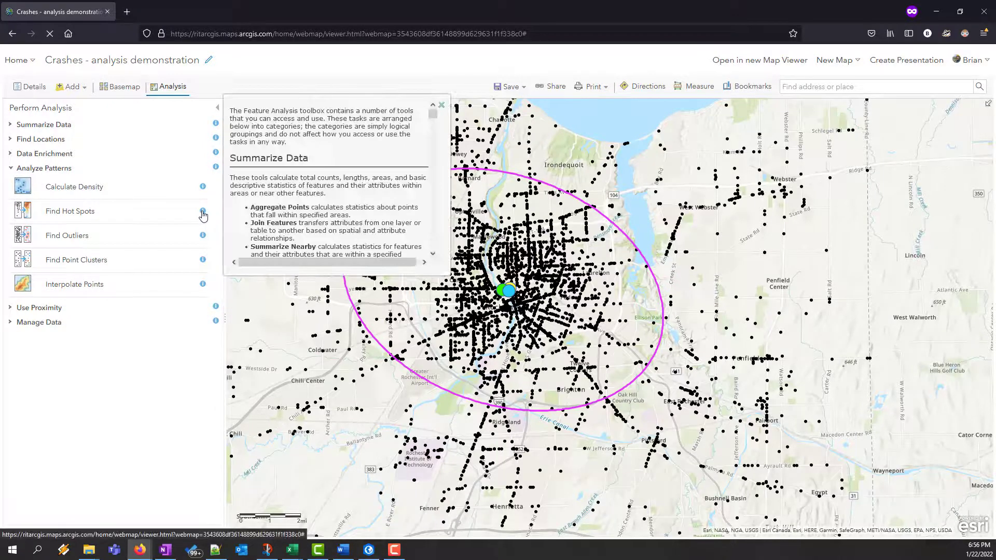
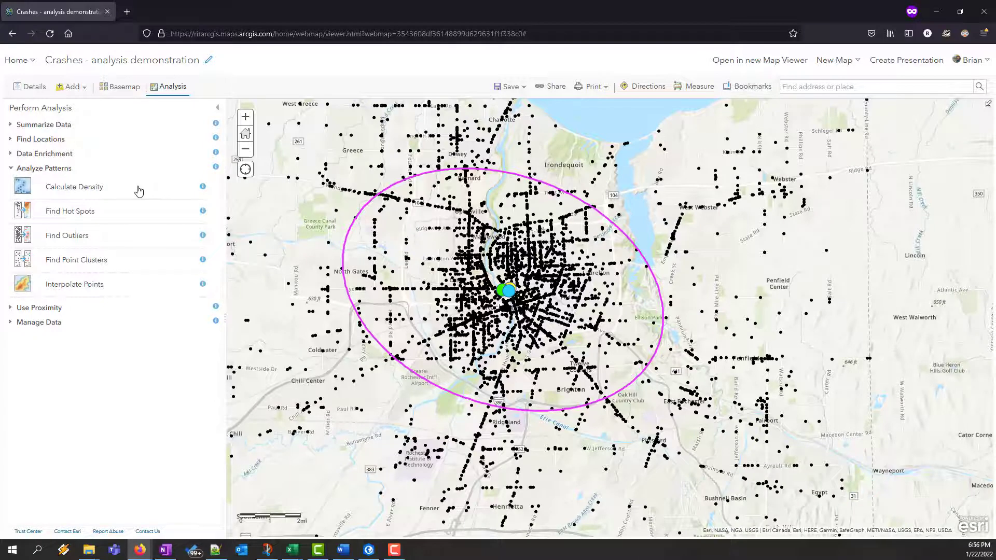
left_click(139, 191)
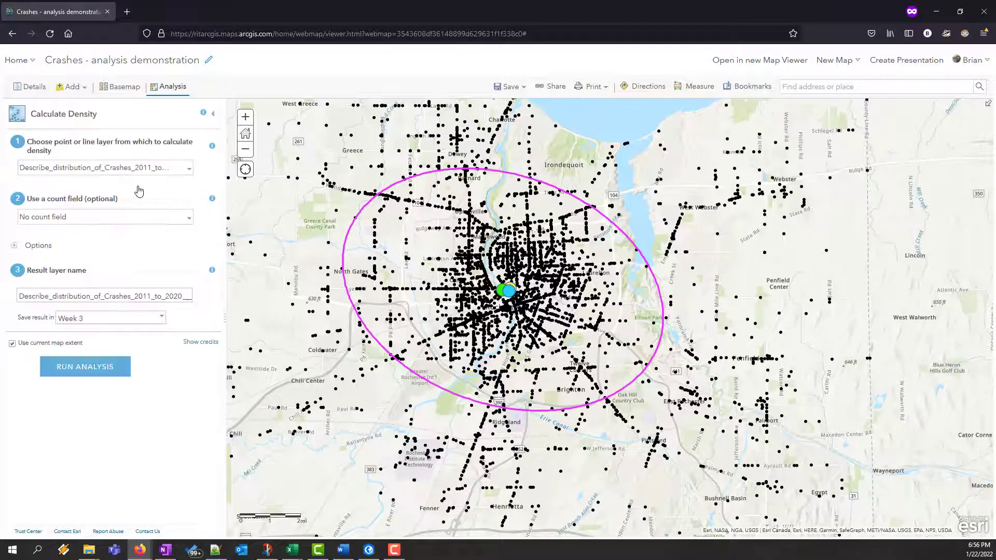
left_click(190, 172)
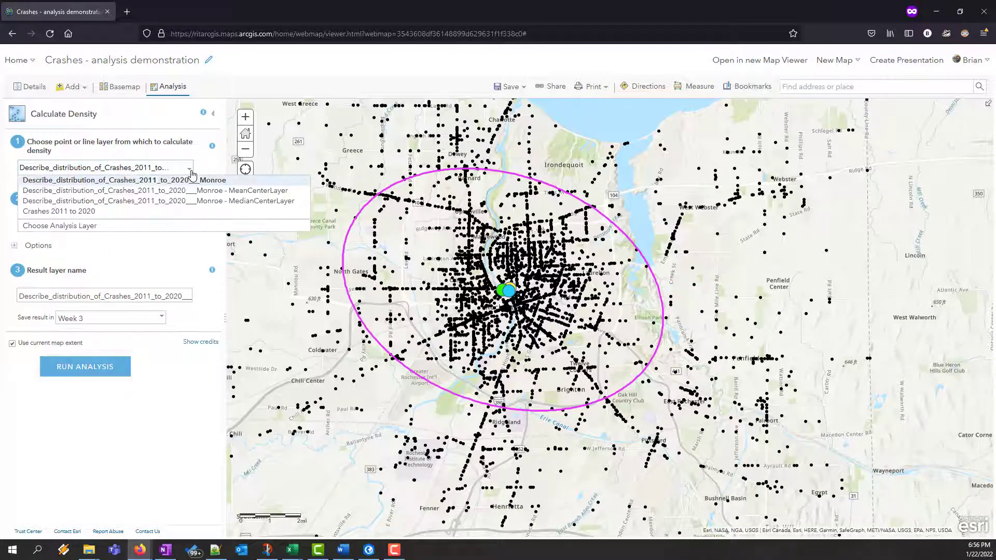
left_click(92, 217)
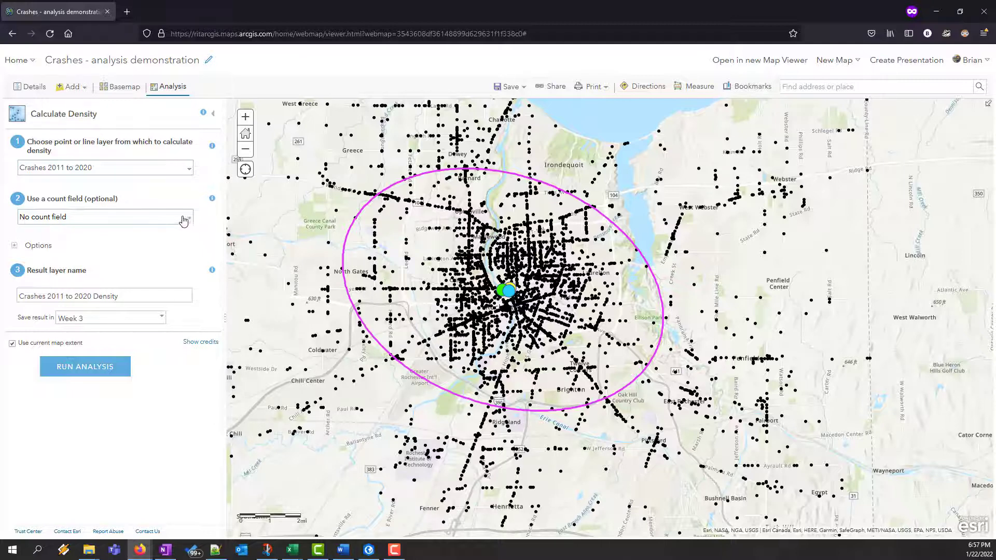
Step: Name the density result "Crashes 2011 to 2020 Density - monroe", turn off the current map extent limit, and run the analysis
left_click(141, 294)
type("- ")
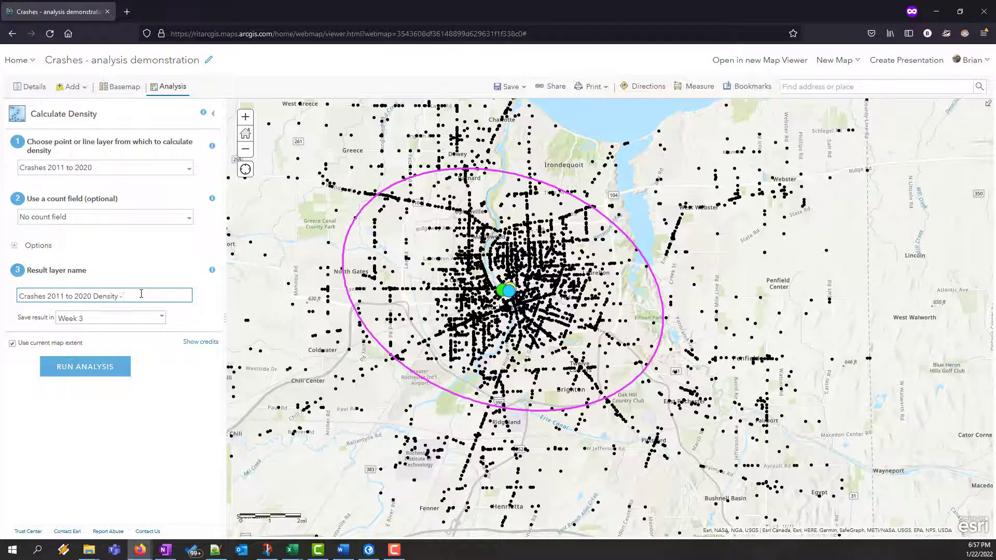
type("monroe")
left_click(12, 345)
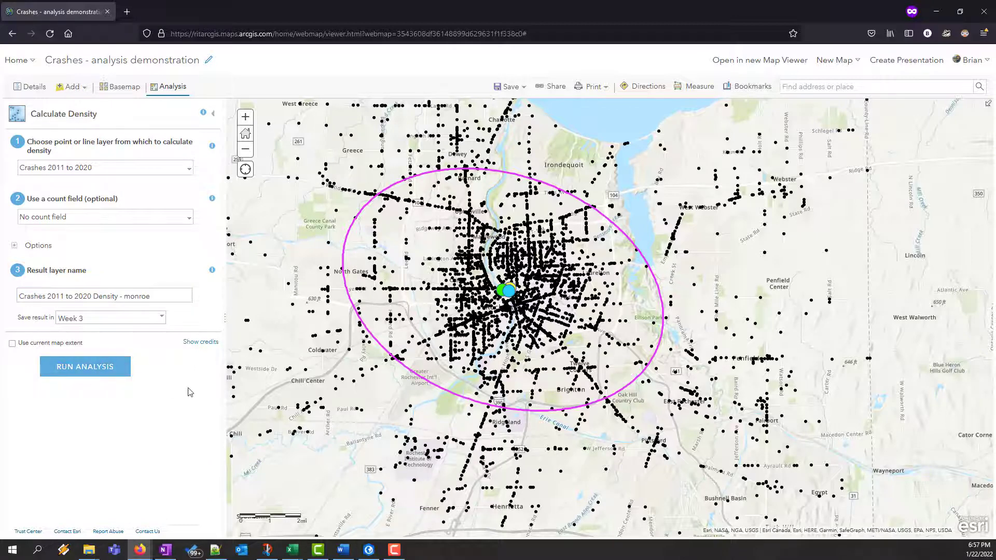
left_click(79, 368)
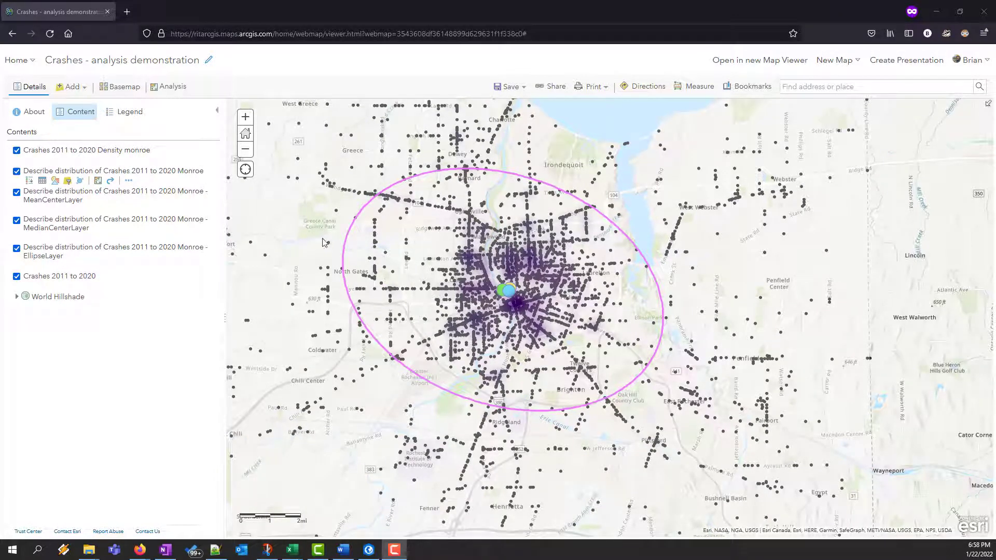
Step: Hide the Crashes 2011 to 2020 points and inspect the density surface around central Rochester
left_click(16, 151)
left_click(16, 151)
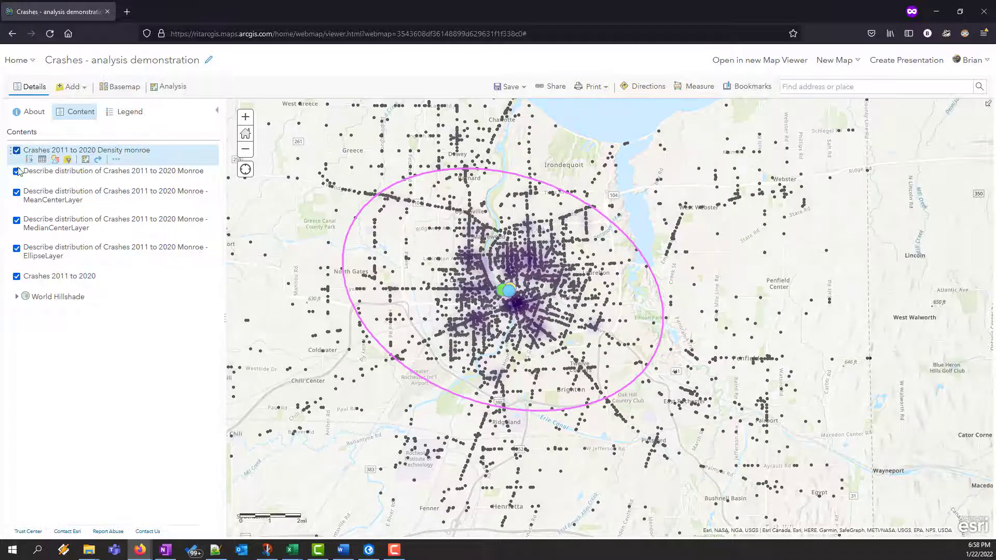
left_click(16, 277)
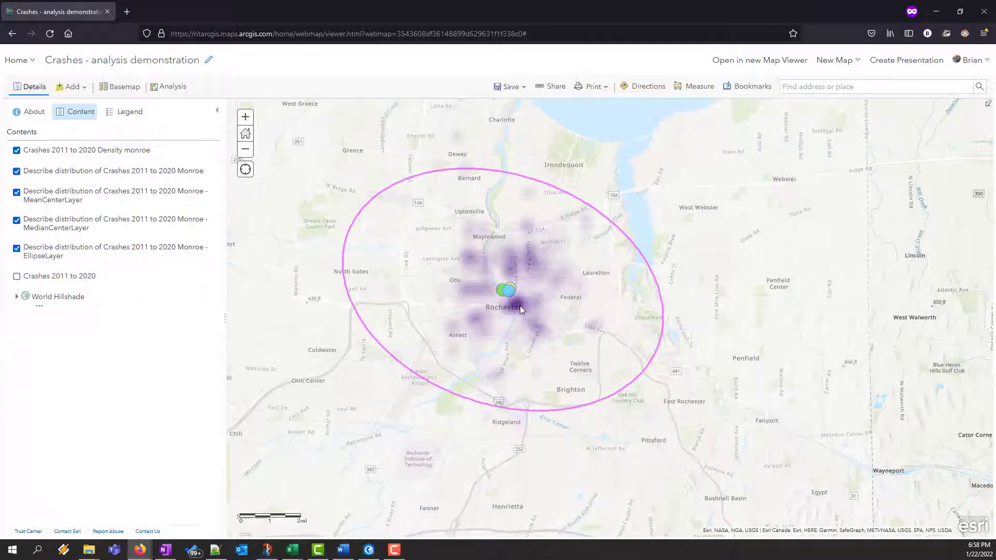
scroll(520, 306, "up", 2)
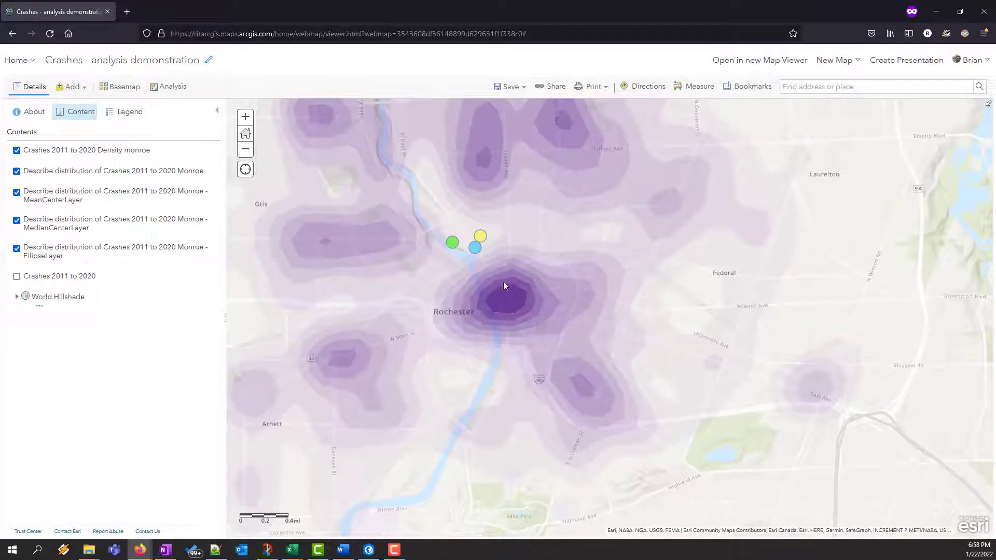
left_click_drag(503, 281, 557, 326)
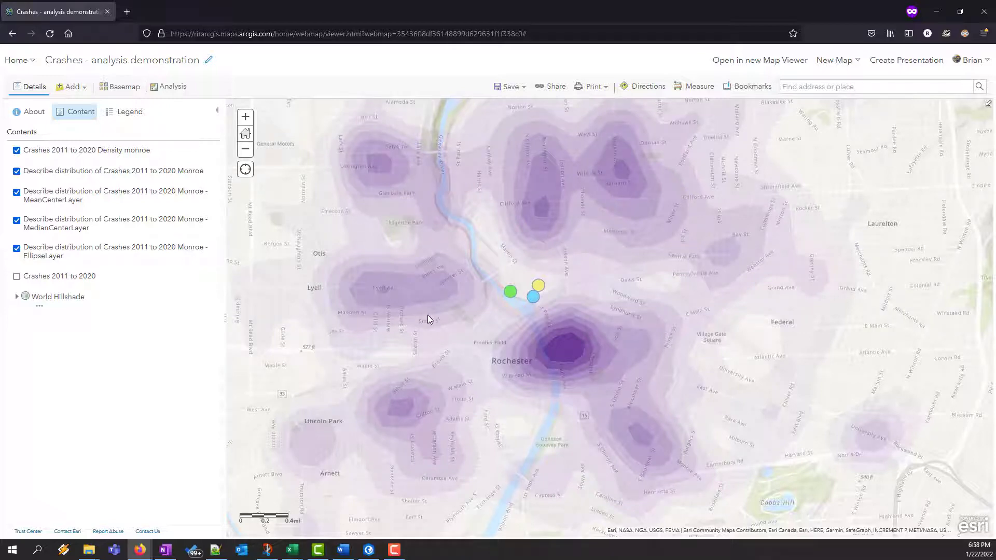
scroll(437, 322, "down", 1)
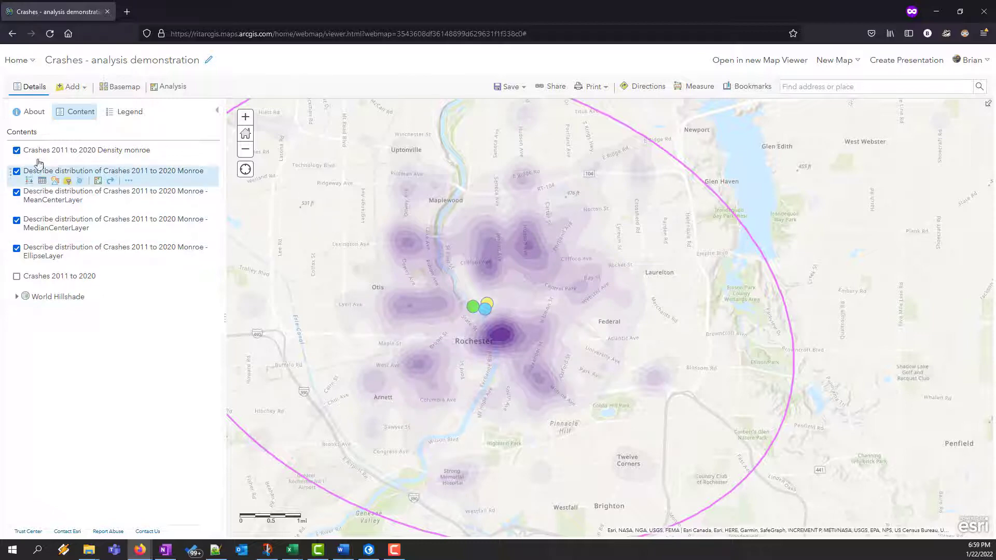
Step: Hide the density layer and the central feature, mean center, median center and ellipse result layers
left_click(17, 150)
left_click(17, 172)
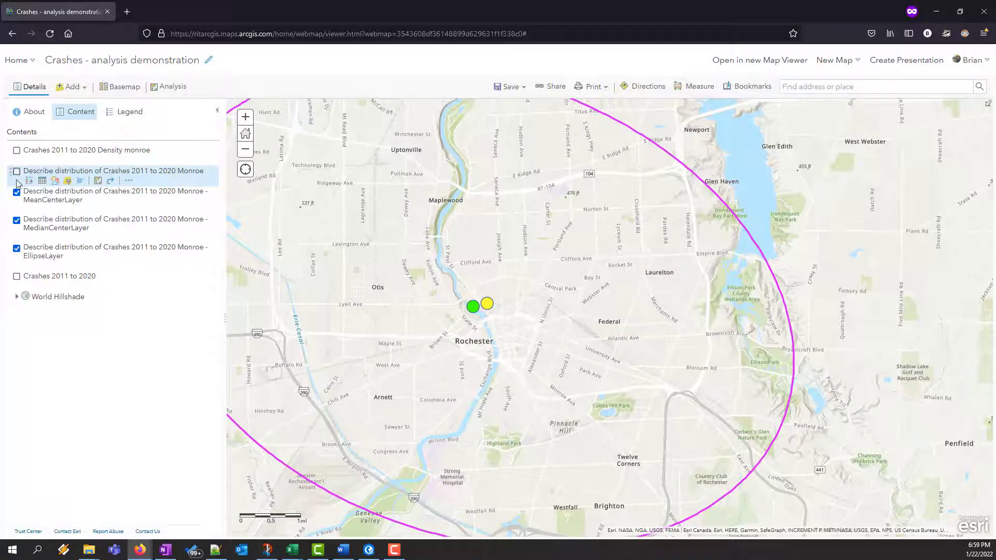
left_click(17, 192)
left_click(16, 221)
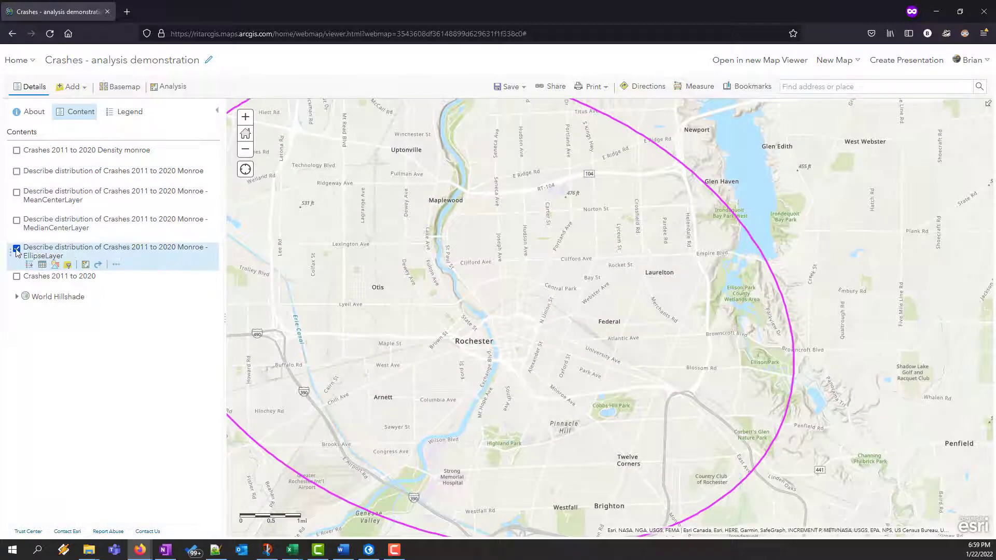
left_click(17, 249)
left_click_drag(467, 415, 472, 291)
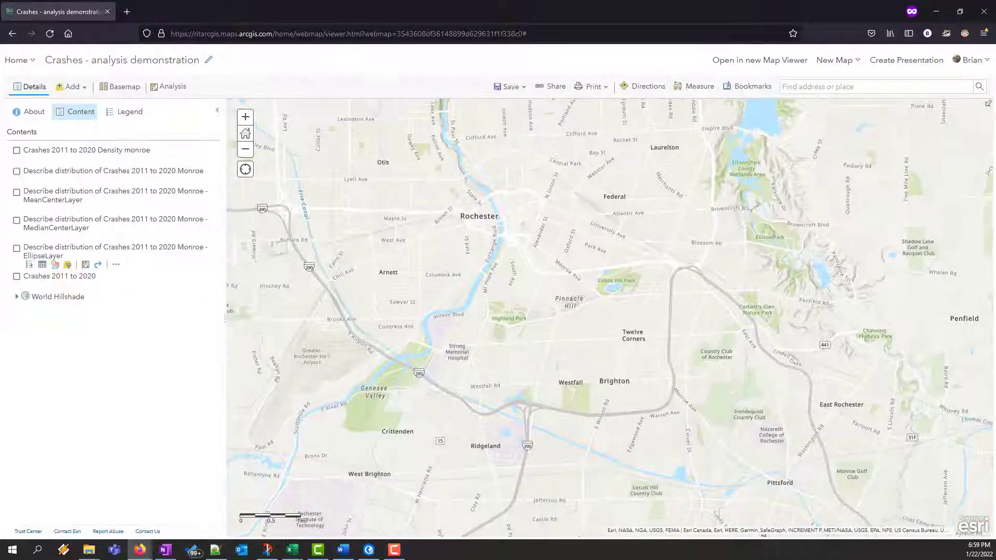
scroll(667, 330, "up", 1)
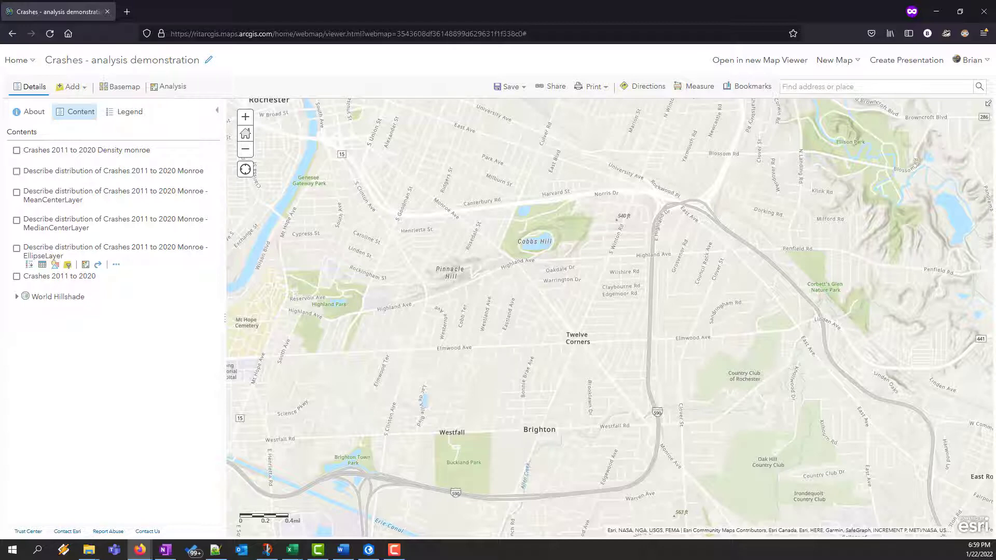
Step: Create a Map Notes layer and place a pushpin on the I-590 highway at Elmwood Ave, east of Twelve Corners
left_click(71, 86)
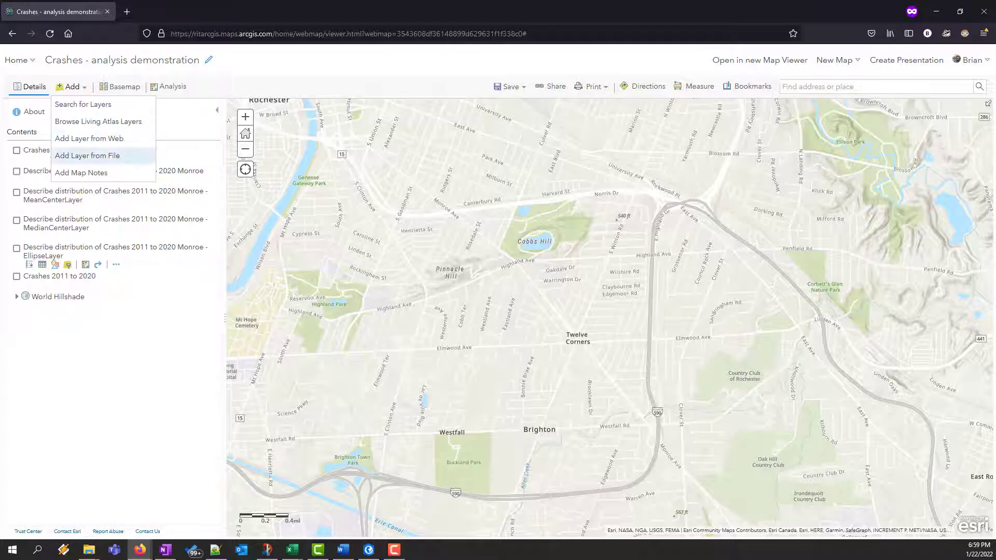
left_click(81, 172)
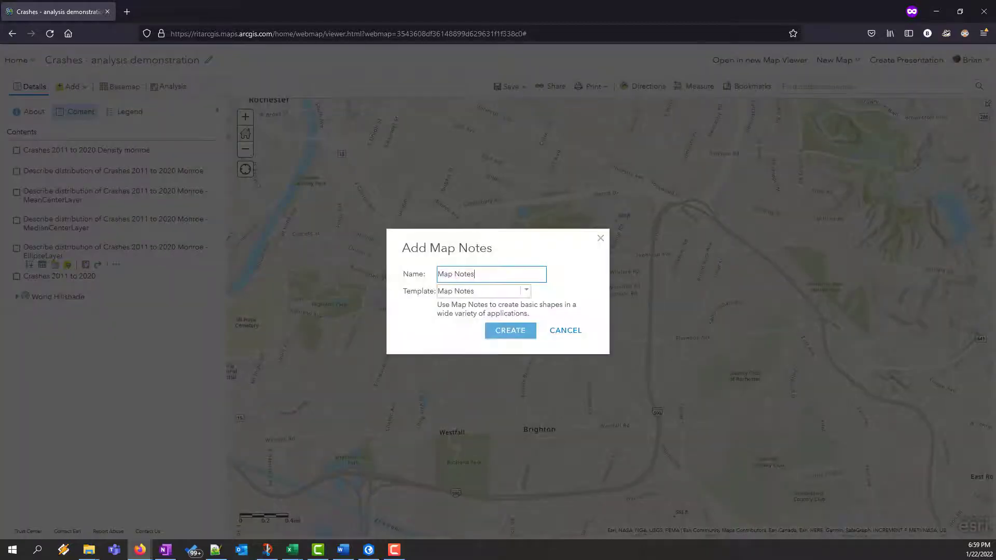
left_click(510, 330)
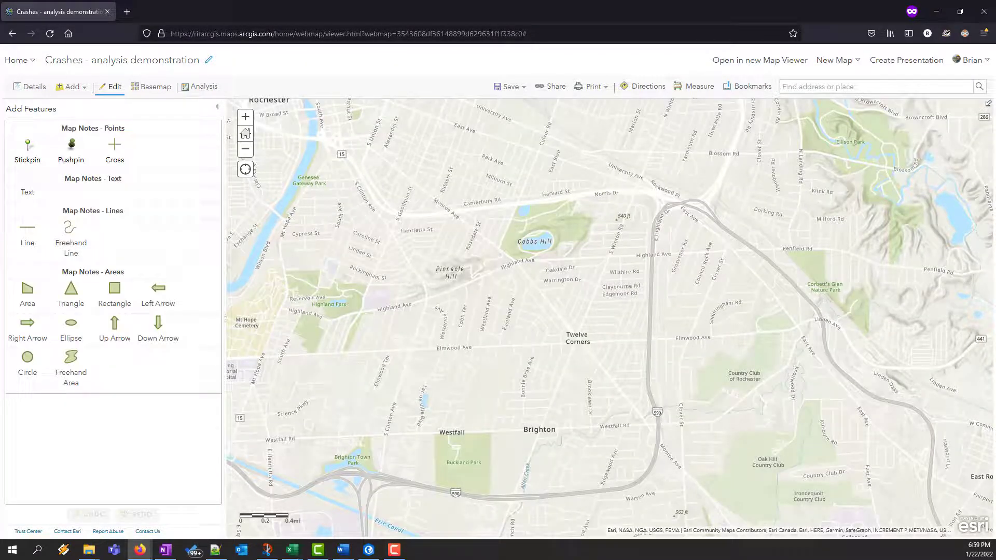
left_click(71, 149)
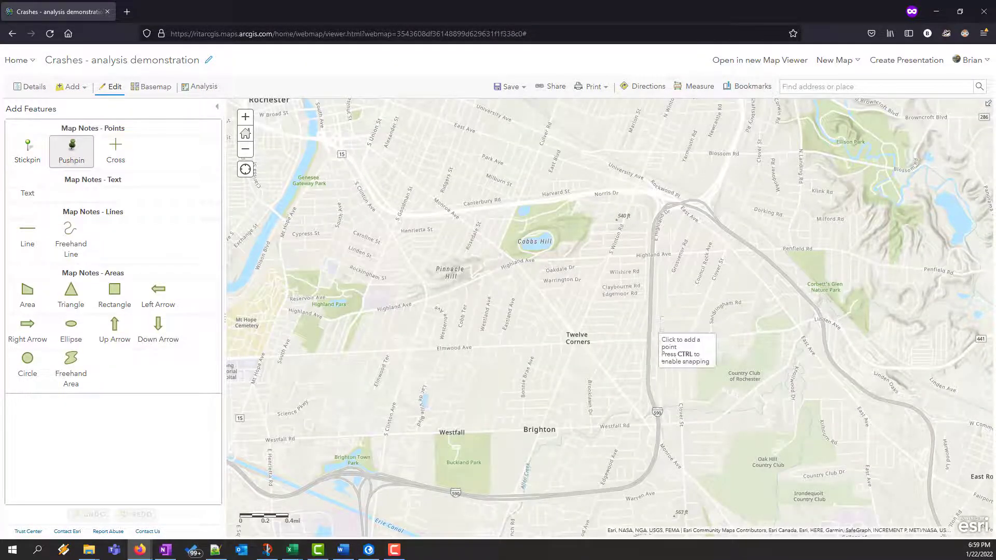
left_click(651, 332)
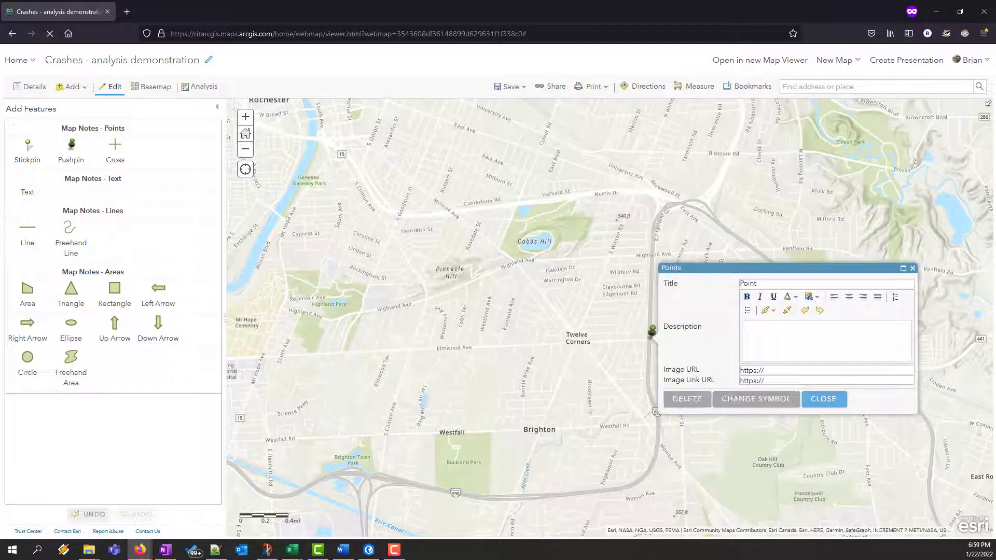
left_click(824, 398)
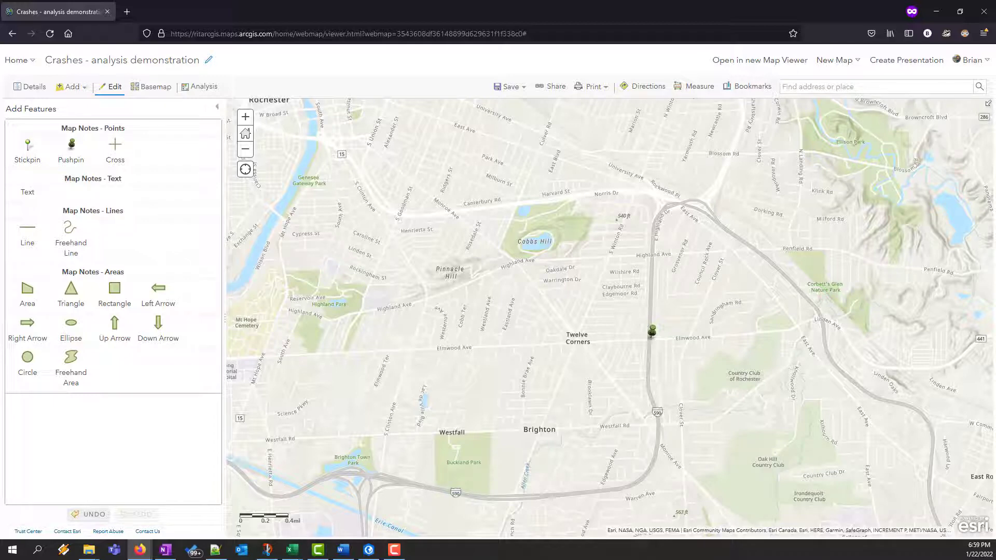
Step: Run a Trace Downstream analysis from the Map Notes points with the default settings and inspect the traced path past the Country Club of Rochester
left_click(200, 87)
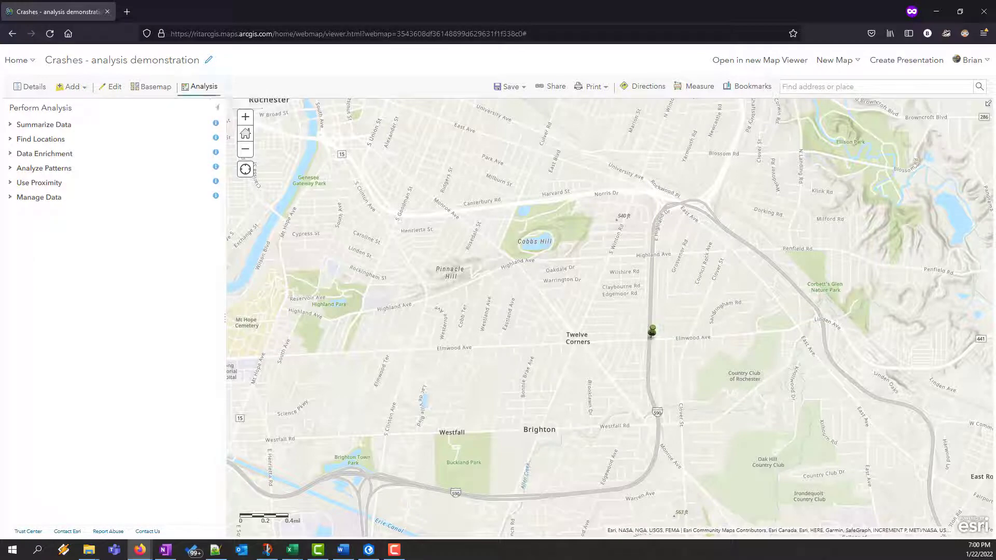
left_click(40, 139)
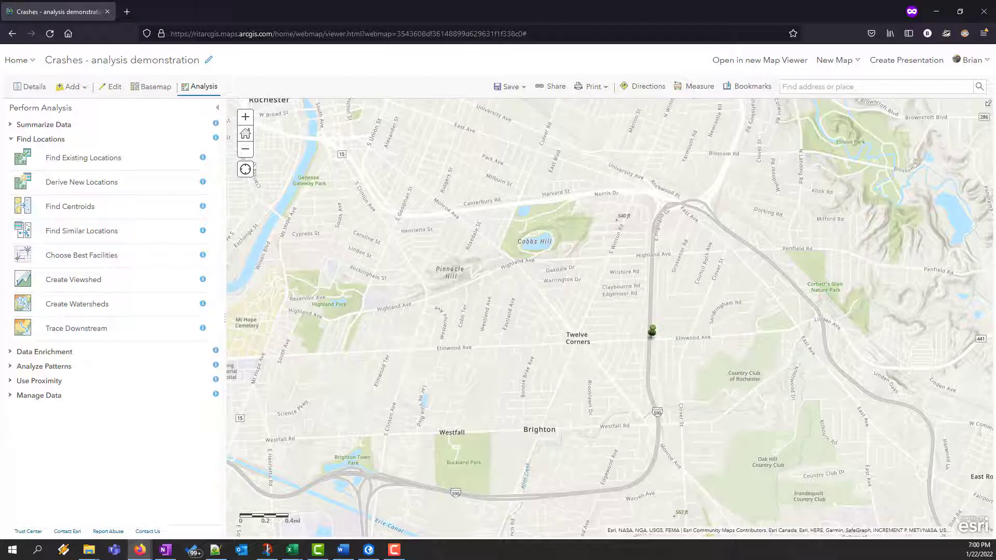
left_click(76, 328)
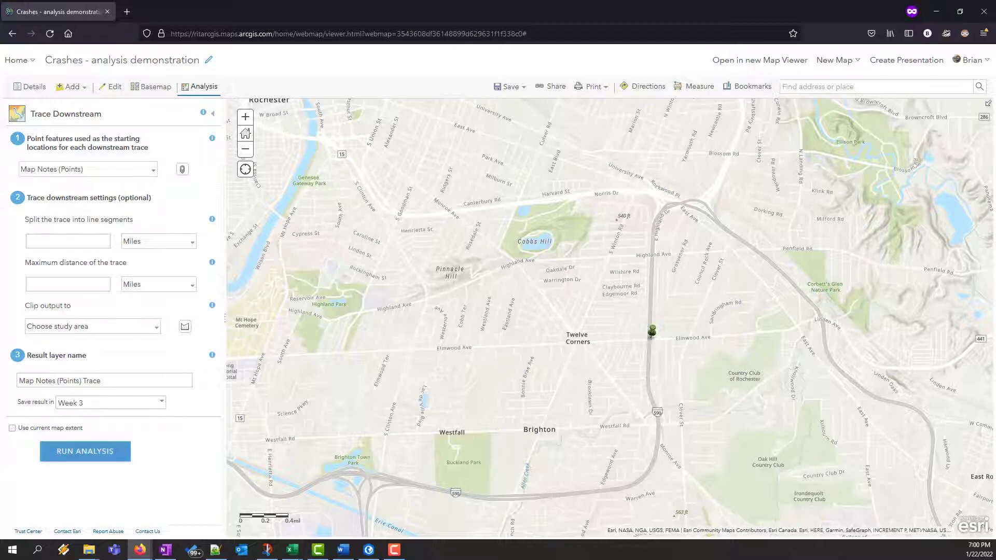
left_click(85, 451)
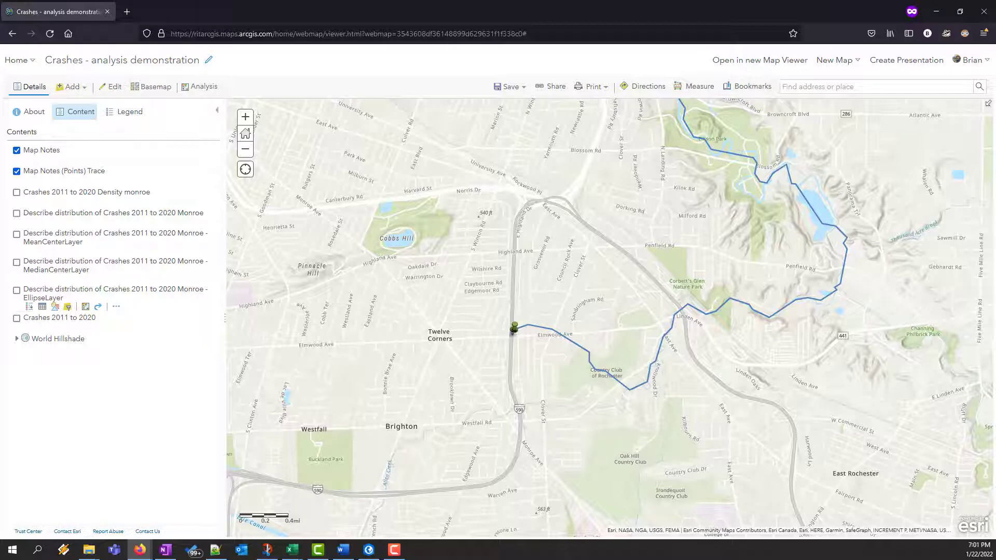
scroll(648, 363, "up", 1)
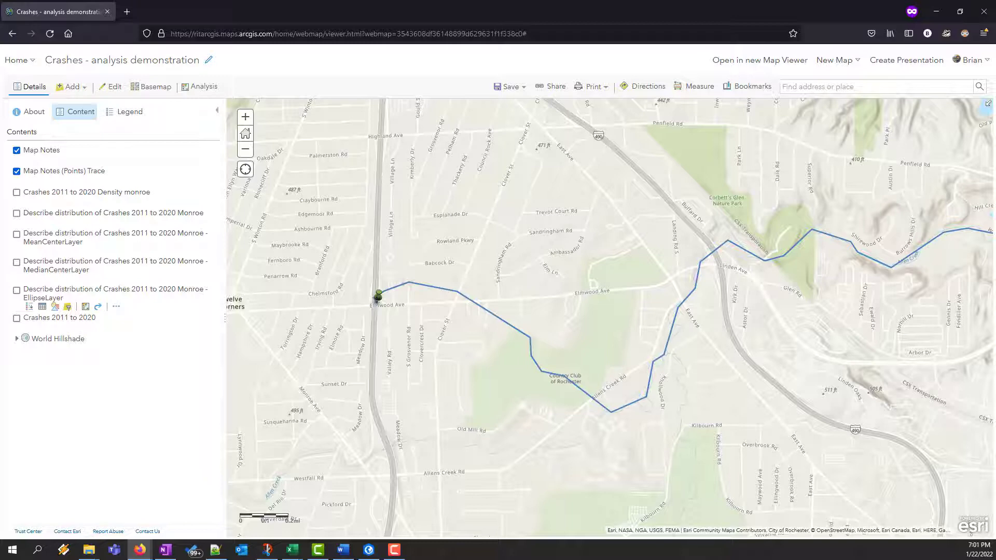
scroll(612, 418, "up", 1)
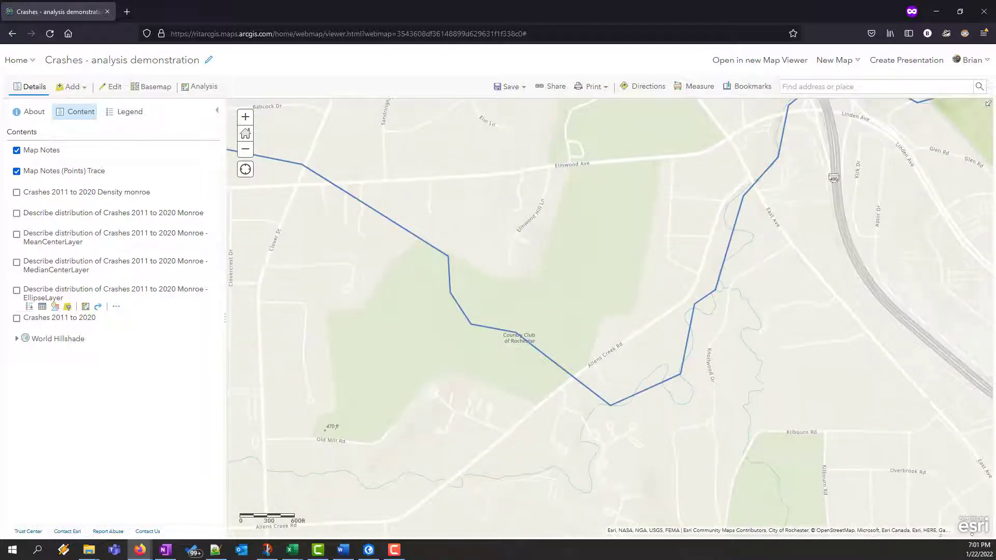
scroll(430, 278, "down", 1)
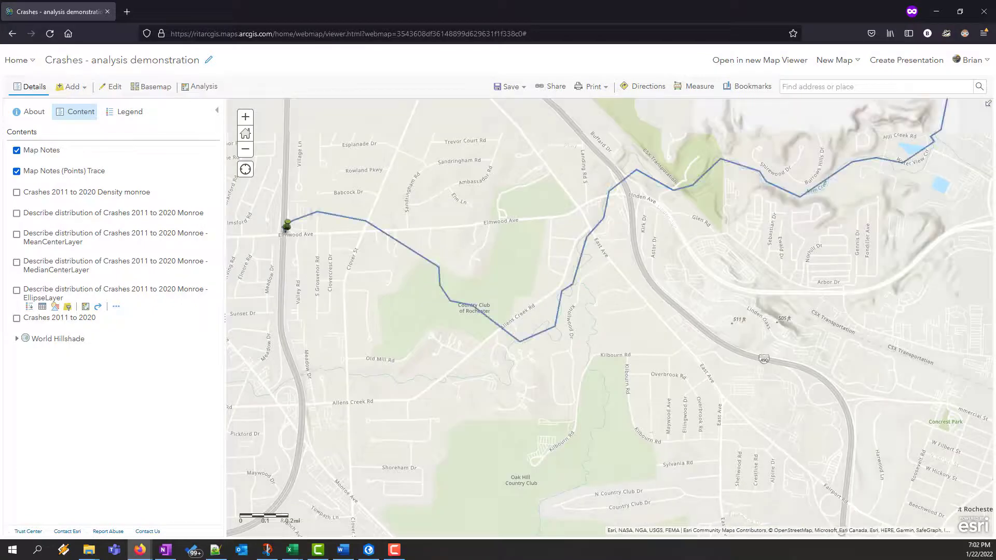
scroll(436, 285, "down", 1)
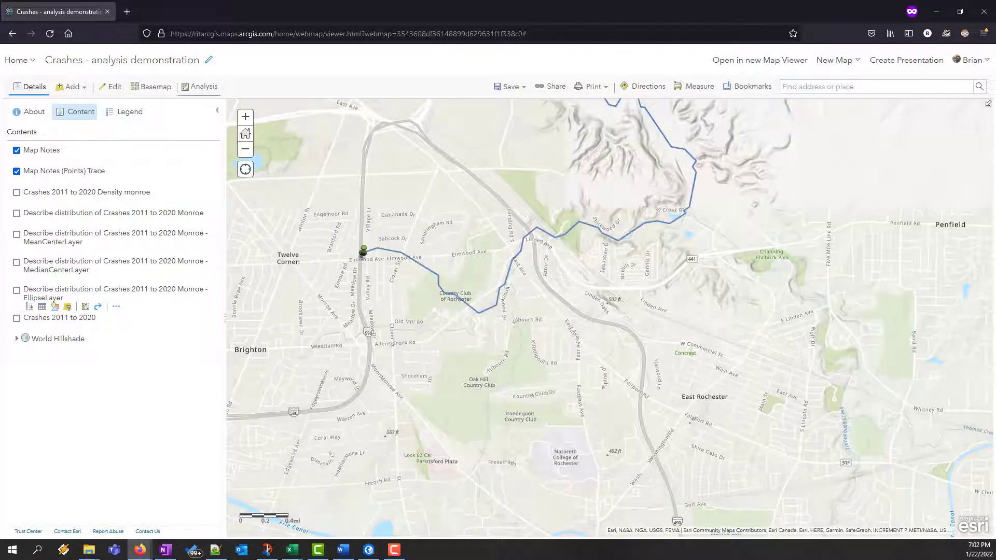
Step: Open the list of analysis tool categories
left_click(200, 86)
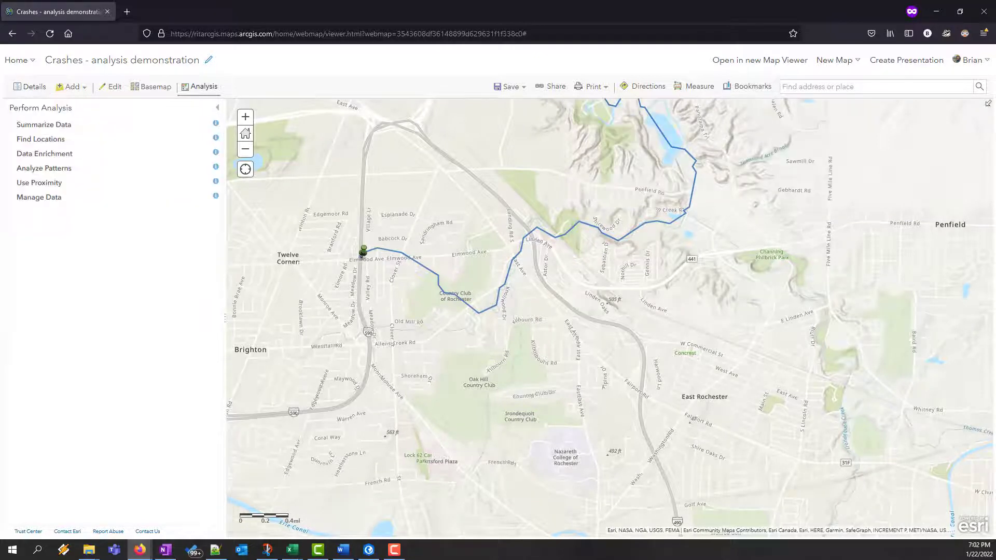